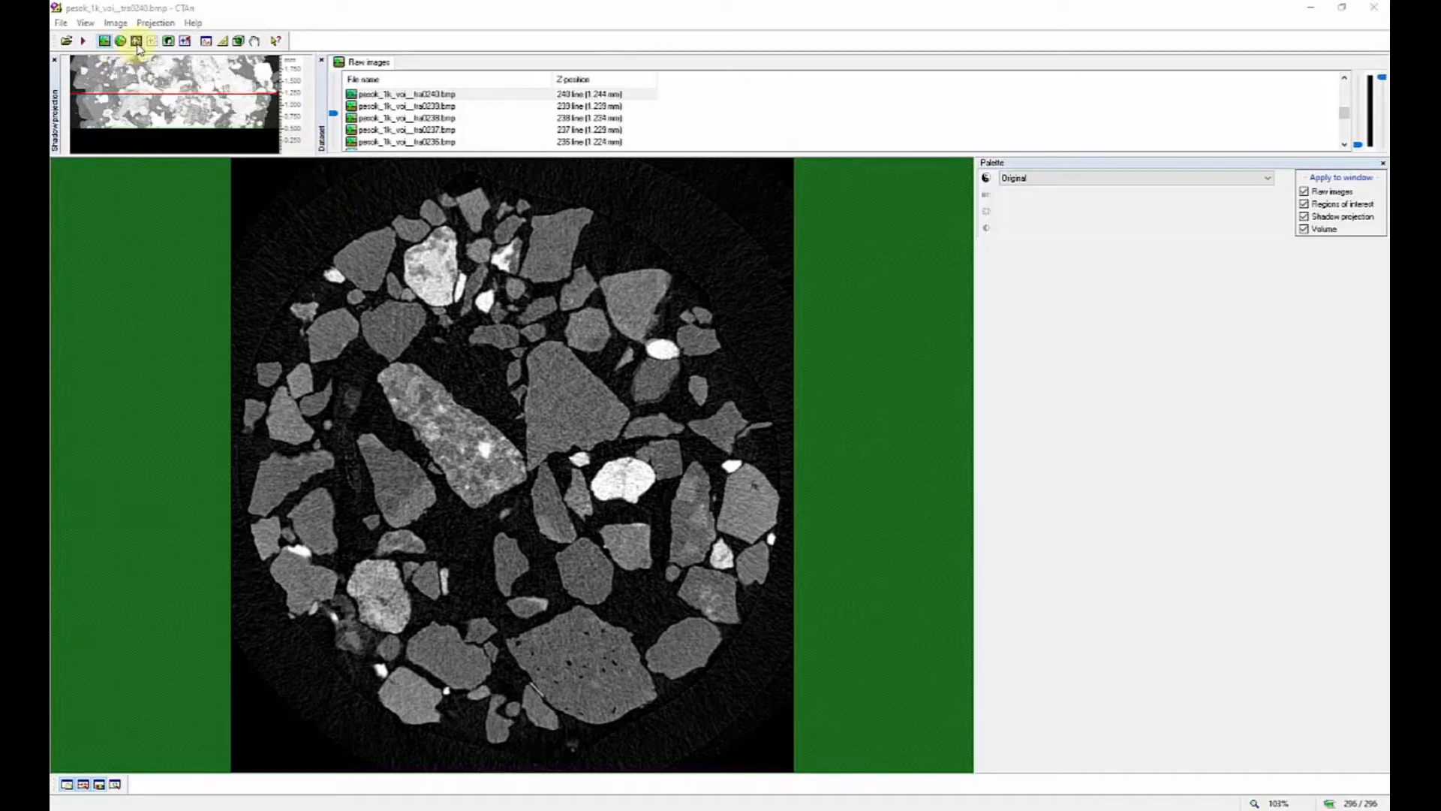
# - Switch to the binary selection view and set the lower grayscale threshold to 50
pyautogui.click(136, 42)
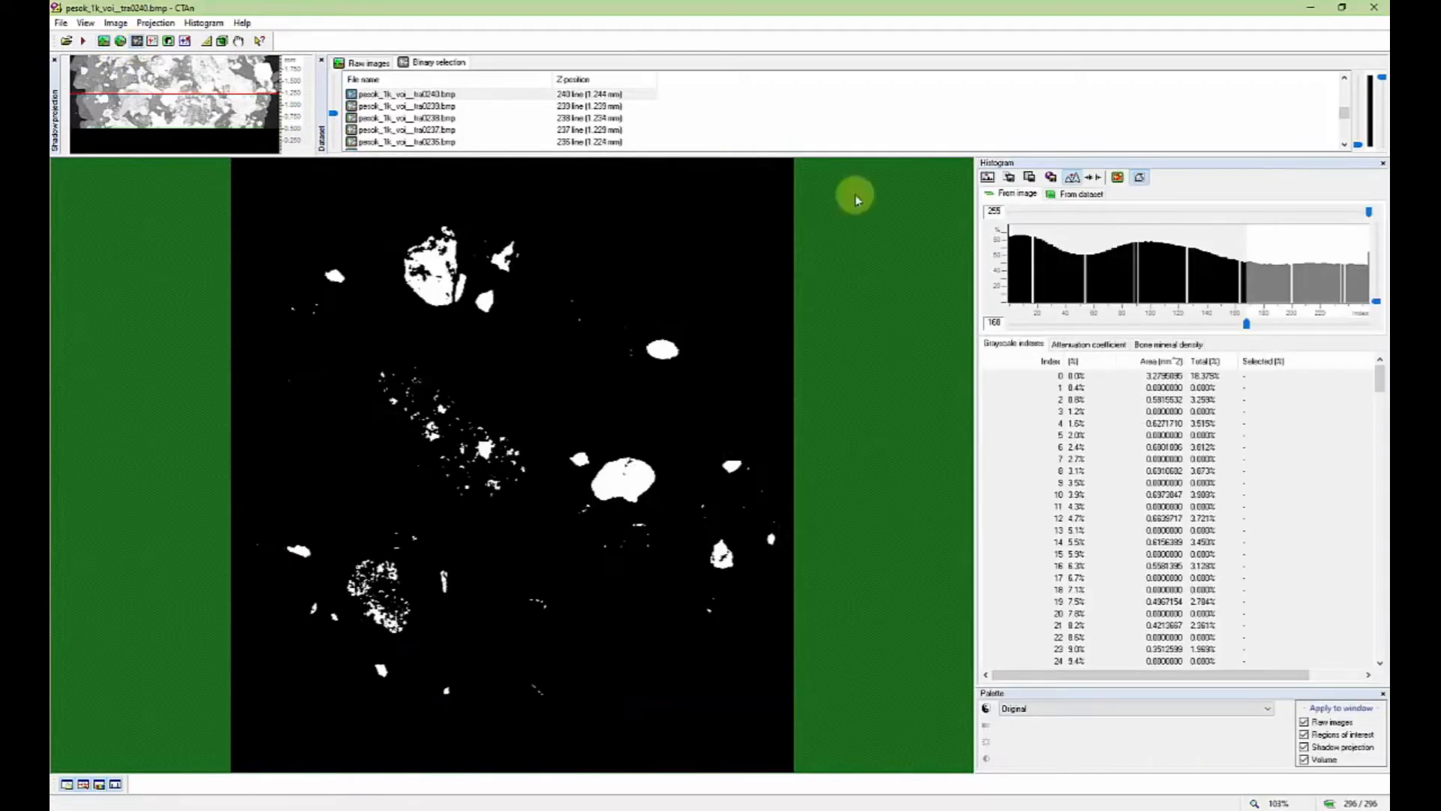
pyautogui.doubleClick(993, 322)
pyautogui.write('50')
pyautogui.press('Return')
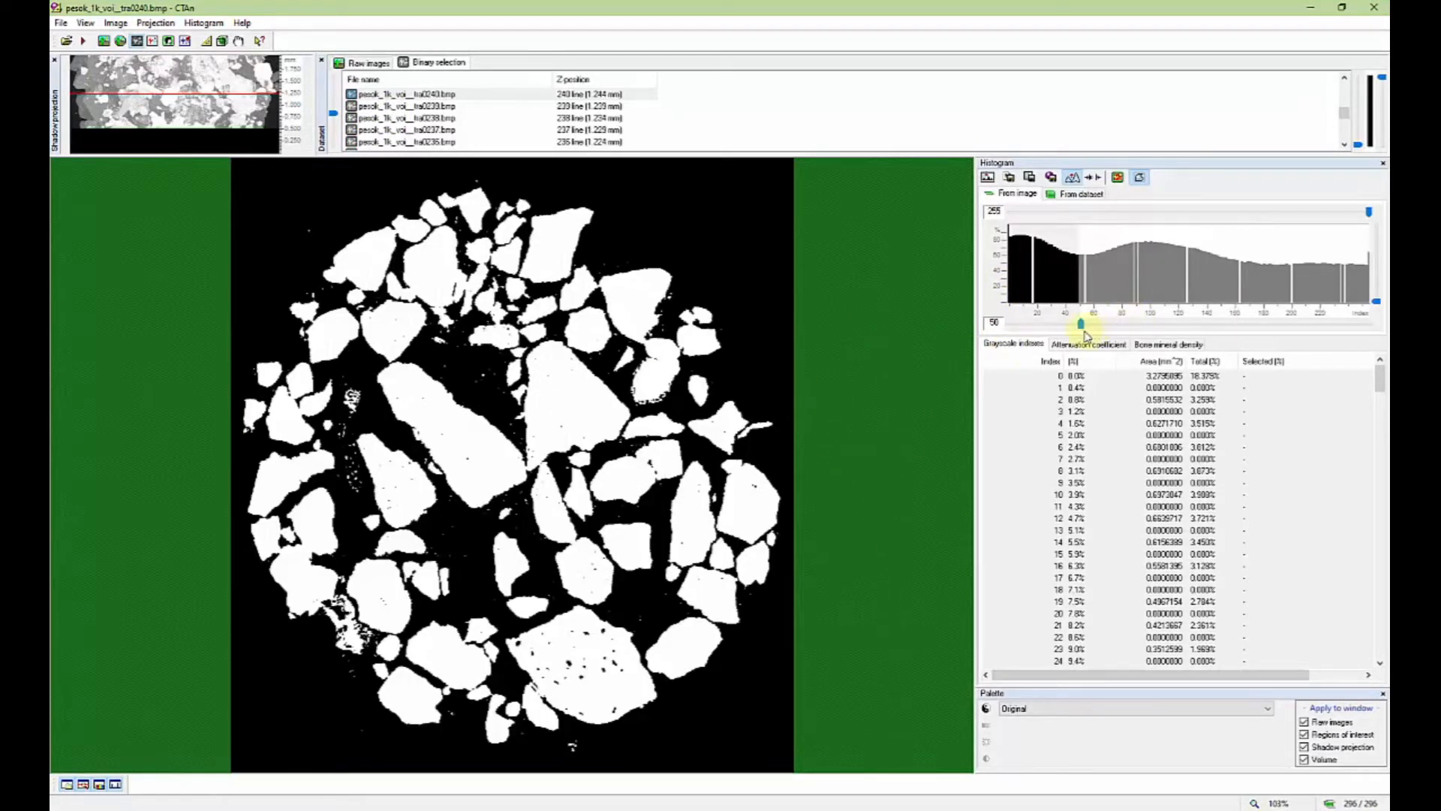
pyautogui.moveTo(1081, 328); pyautogui.dragTo(1089, 335)
# - Compare the raw slice with its binary selection repeatedly to examine how well the threshold separates the grains
pyautogui.hotkey('alt', '1')
pyautogui.hotkey('alt', '3')
pyautogui.hotkey('alt', '1')
pyautogui.hotkey('alt', '3')
pyautogui.hotkey('alt', '1')
pyautogui.hotkey('alt', '3')
pyautogui.hotkey('alt', '1')
pyautogui.hotkey('alt', '3')
pyautogui.hotkey('alt', '1')
pyautogui.hotkey('alt', '3')
pyautogui.hotkey('alt', '1')
pyautogui.hotkey('alt', '3')
pyautogui.hotkey('alt', '1')
pyautogui.hotkey('alt', '3')
pyautogui.hotkey('alt', '1')
pyautogui.hotkey('alt', '3')
pyautogui.hotkey('alt', '1')
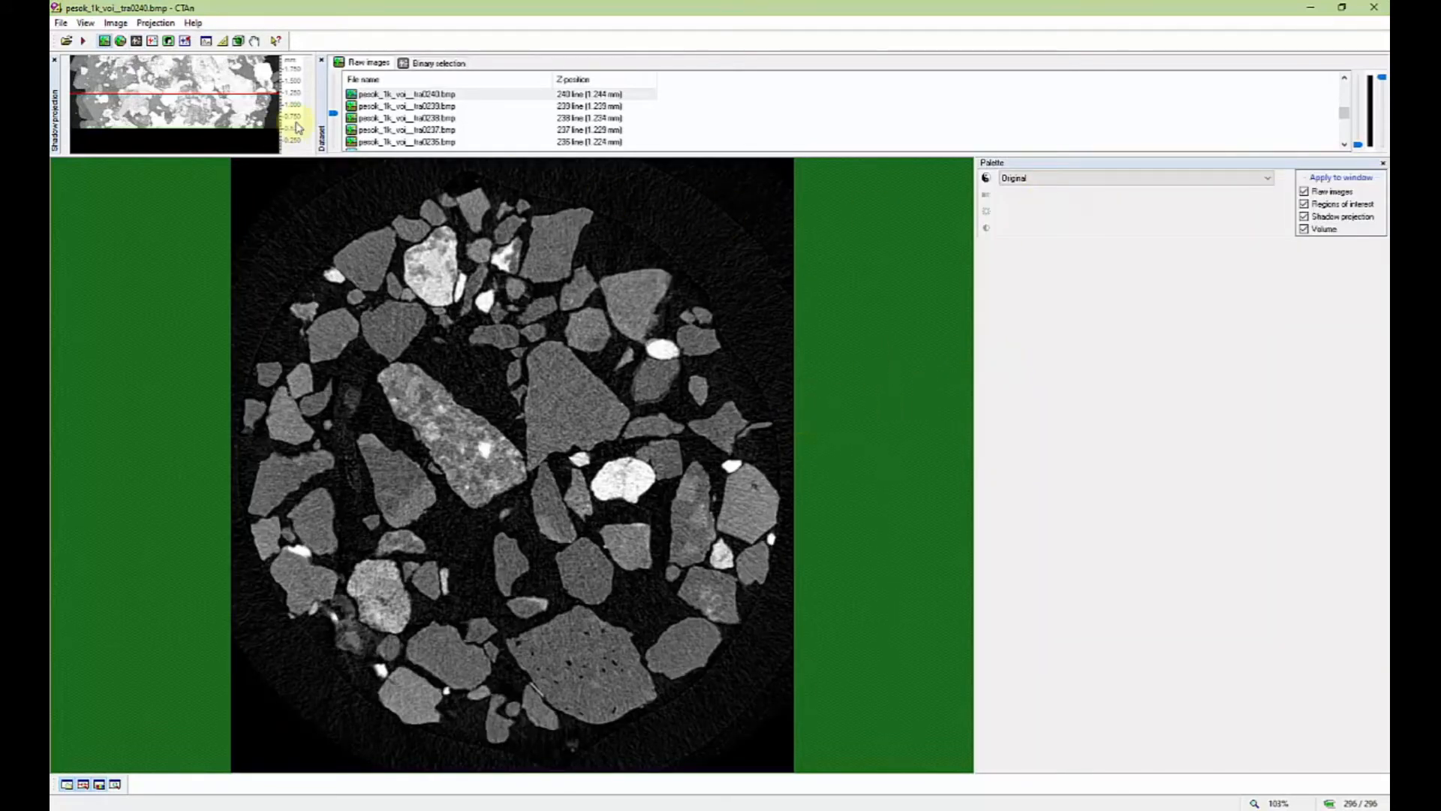
# - In custom processing, open the Filtering plug-in, choose the Mean filter and preview it on the slice
pyautogui.click(169, 40)
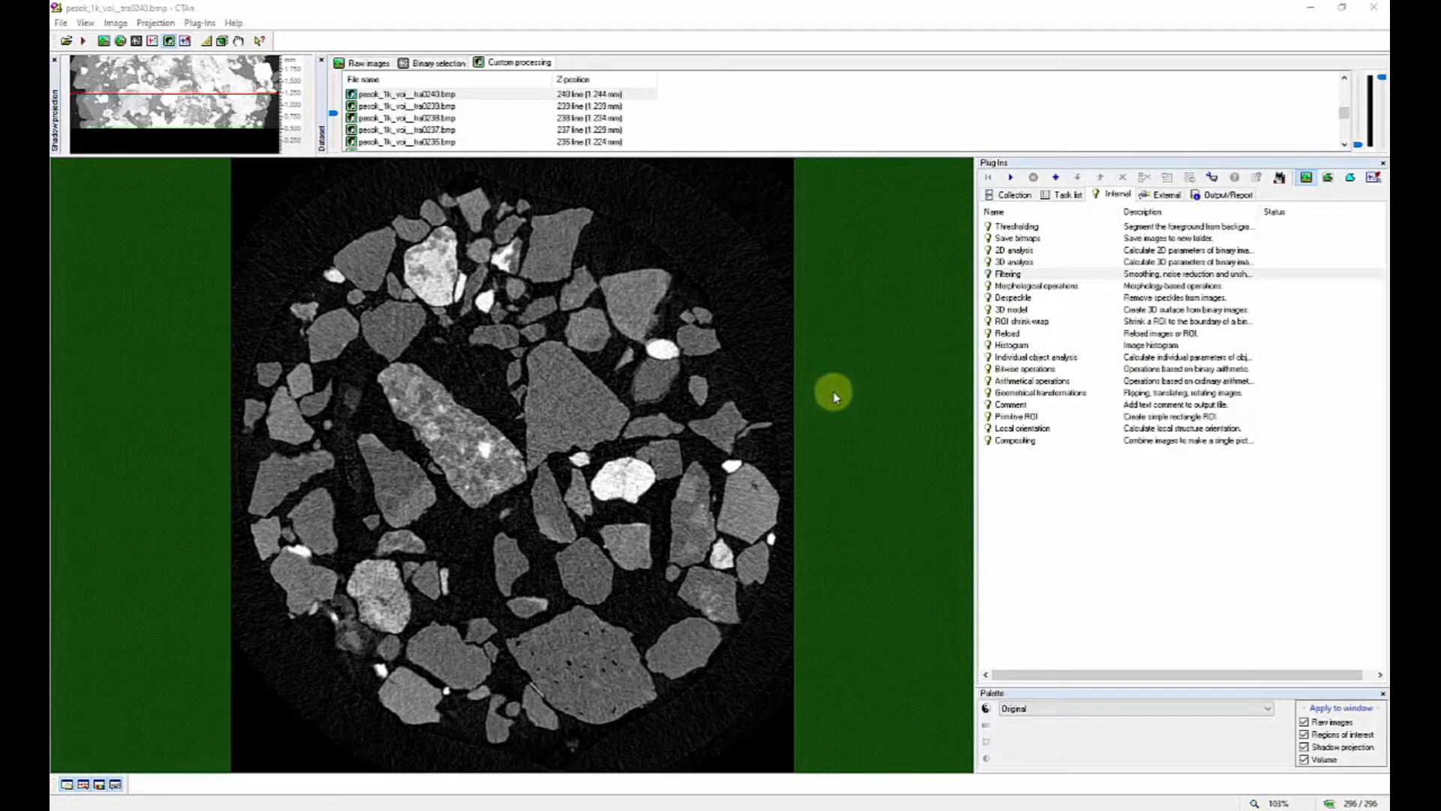
pyautogui.doubleClick(1009, 274)
pyautogui.moveTo(763, 331); pyautogui.dragTo(877, 236)
pyautogui.click(841, 268)
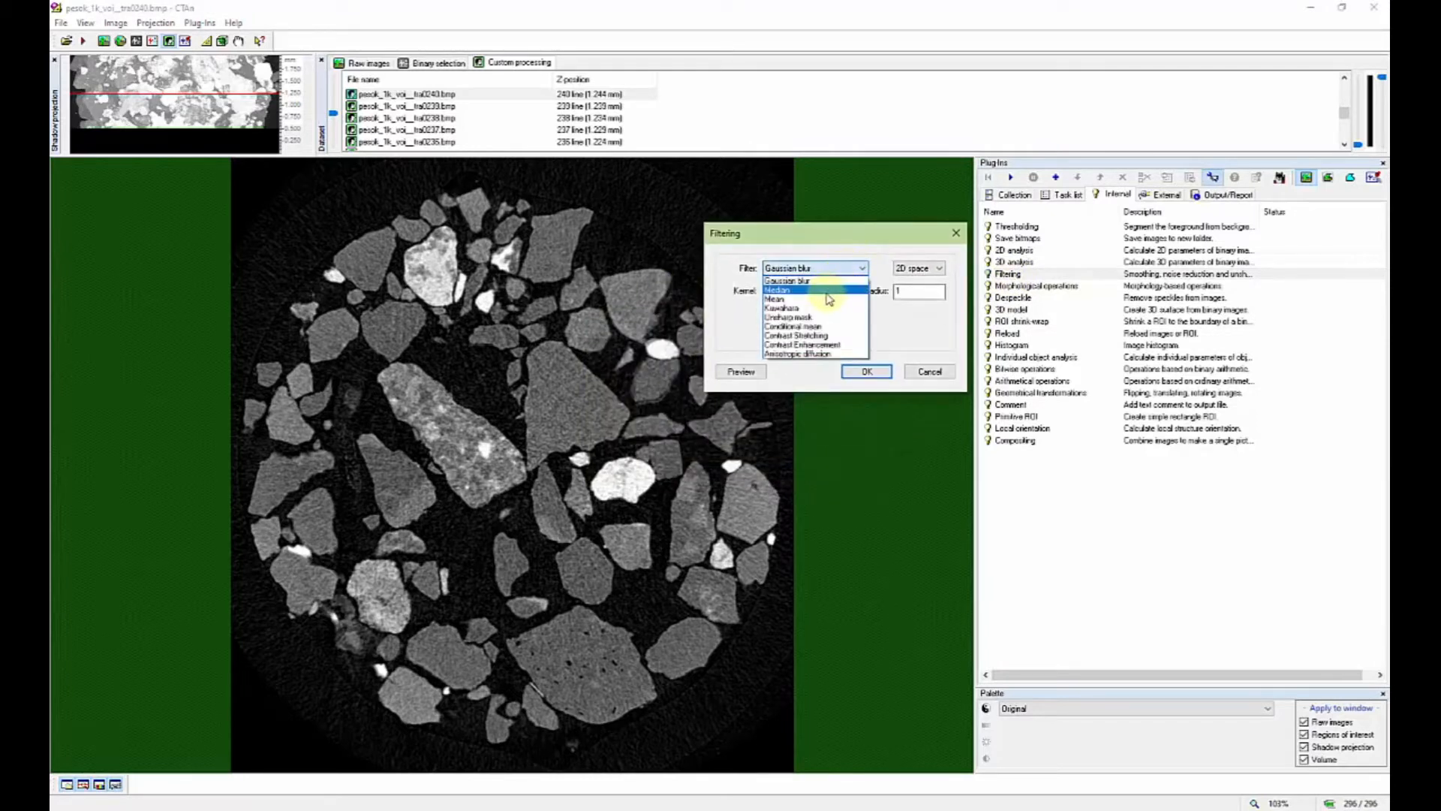
pyautogui.click(824, 298)
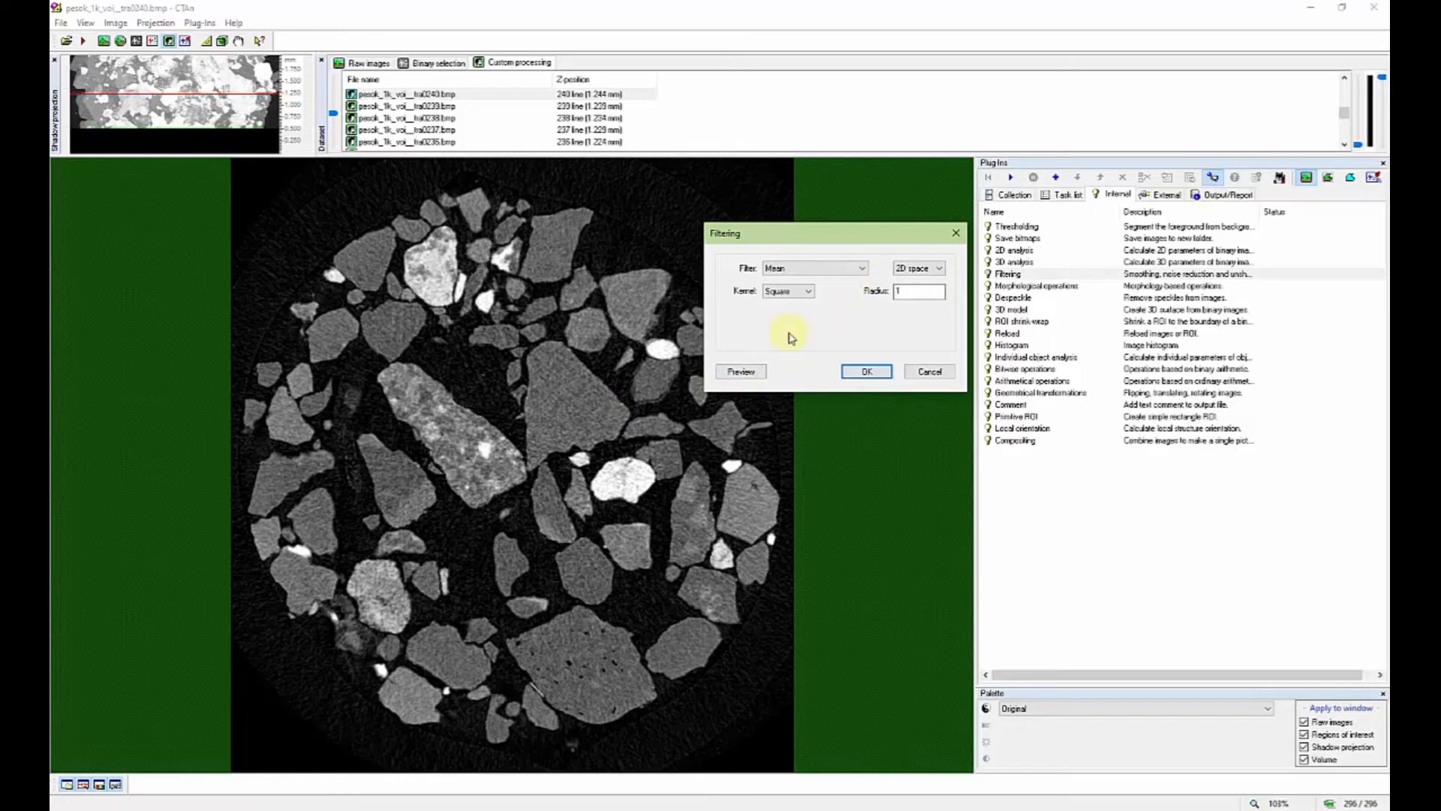
pyautogui.click(741, 372)
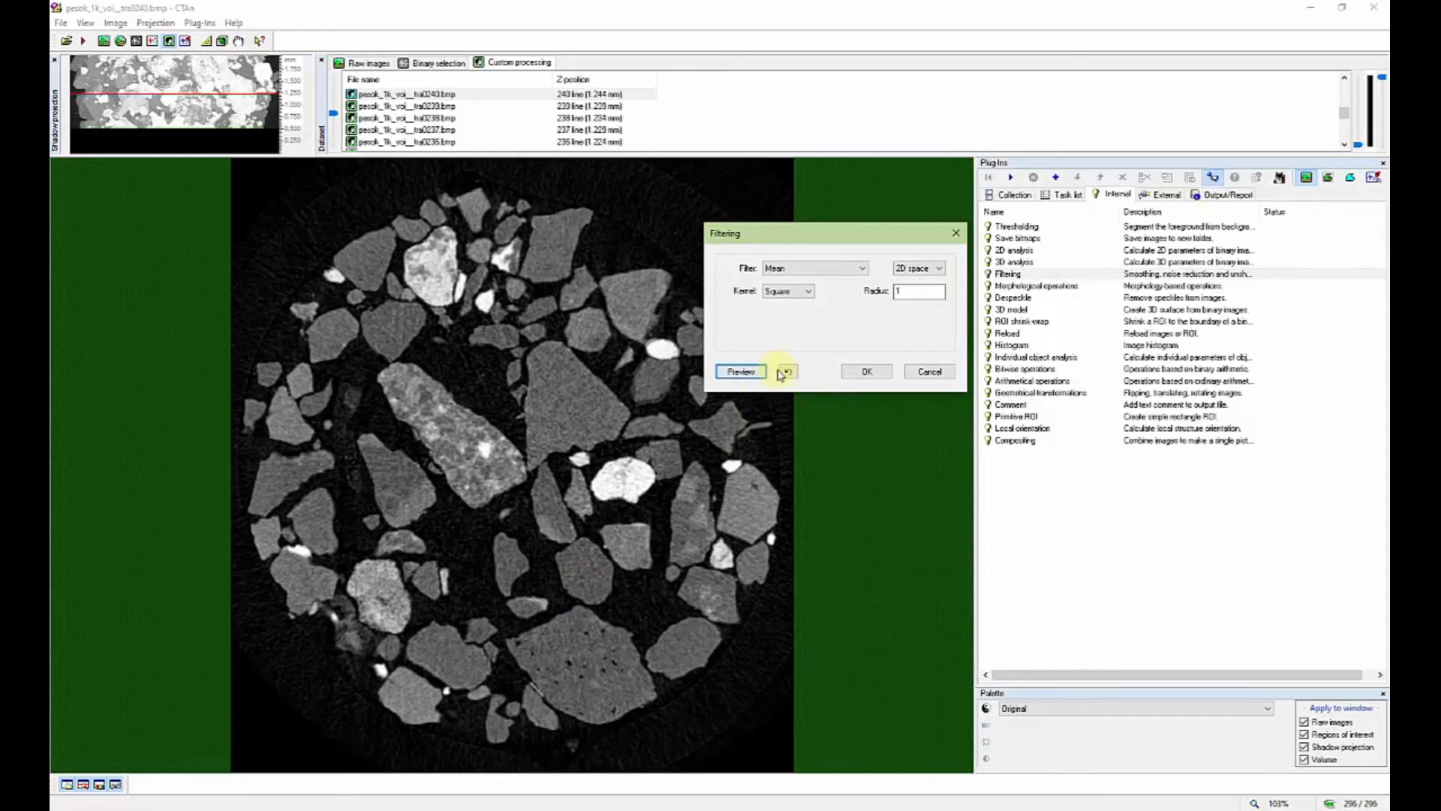
# - Set the Mean filter radius to 2 and preview the smoothing on the slice
pyautogui.click(903, 295)
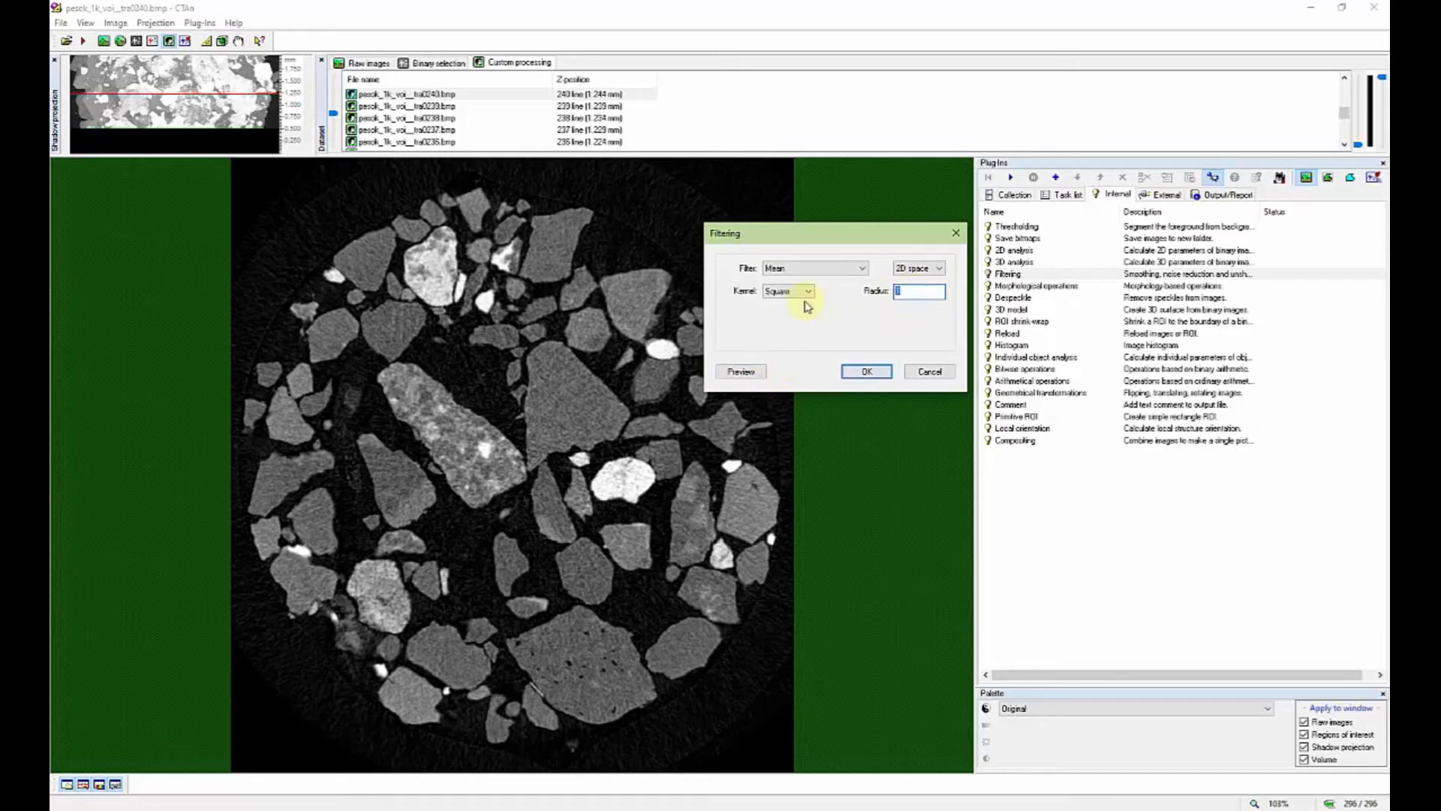
pyautogui.write('2')
pyautogui.click(754, 372)
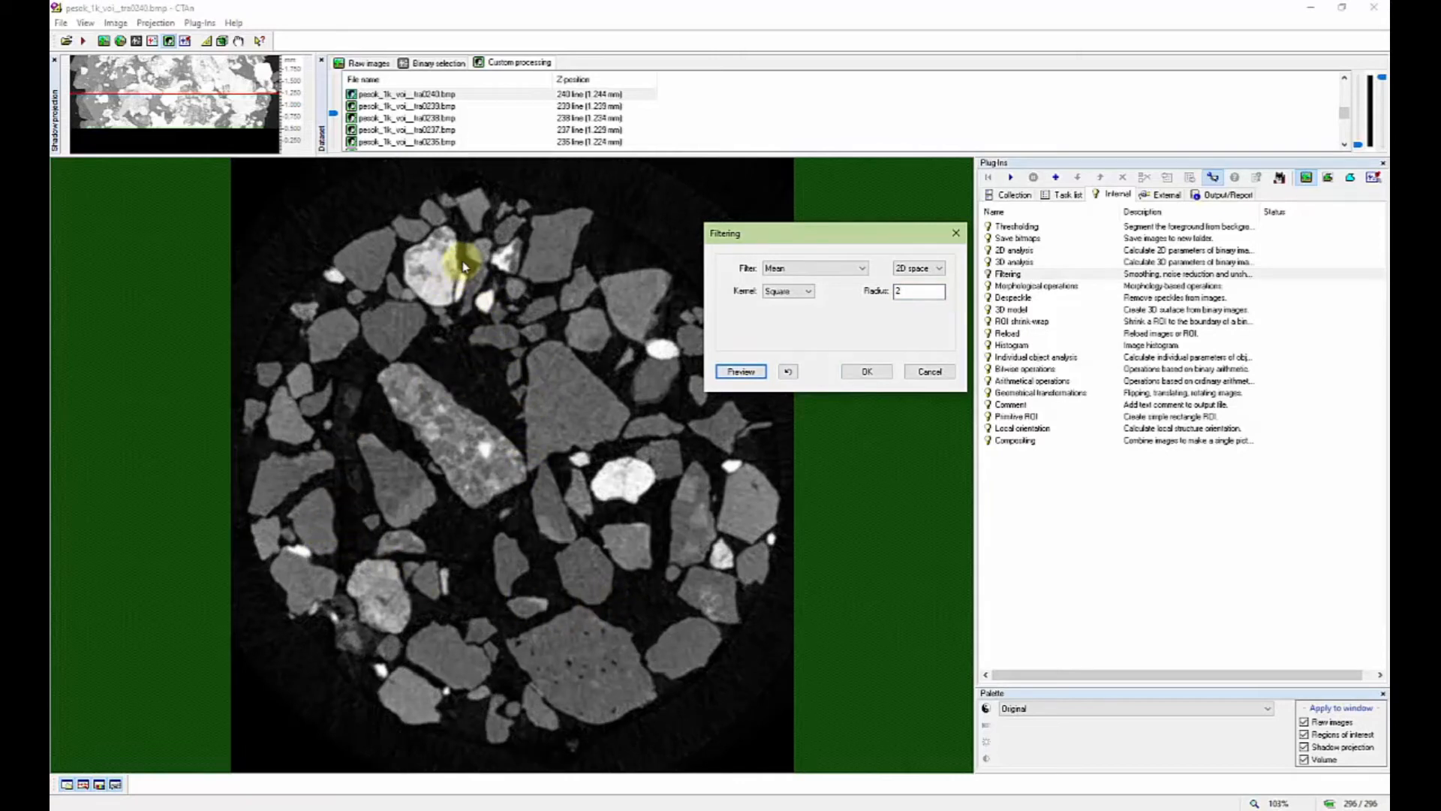
# - Preview the Mean filter with a radius of 4, and revert the preview to the original slice
pyautogui.doubleClick(899, 291)
pyautogui.write('4')
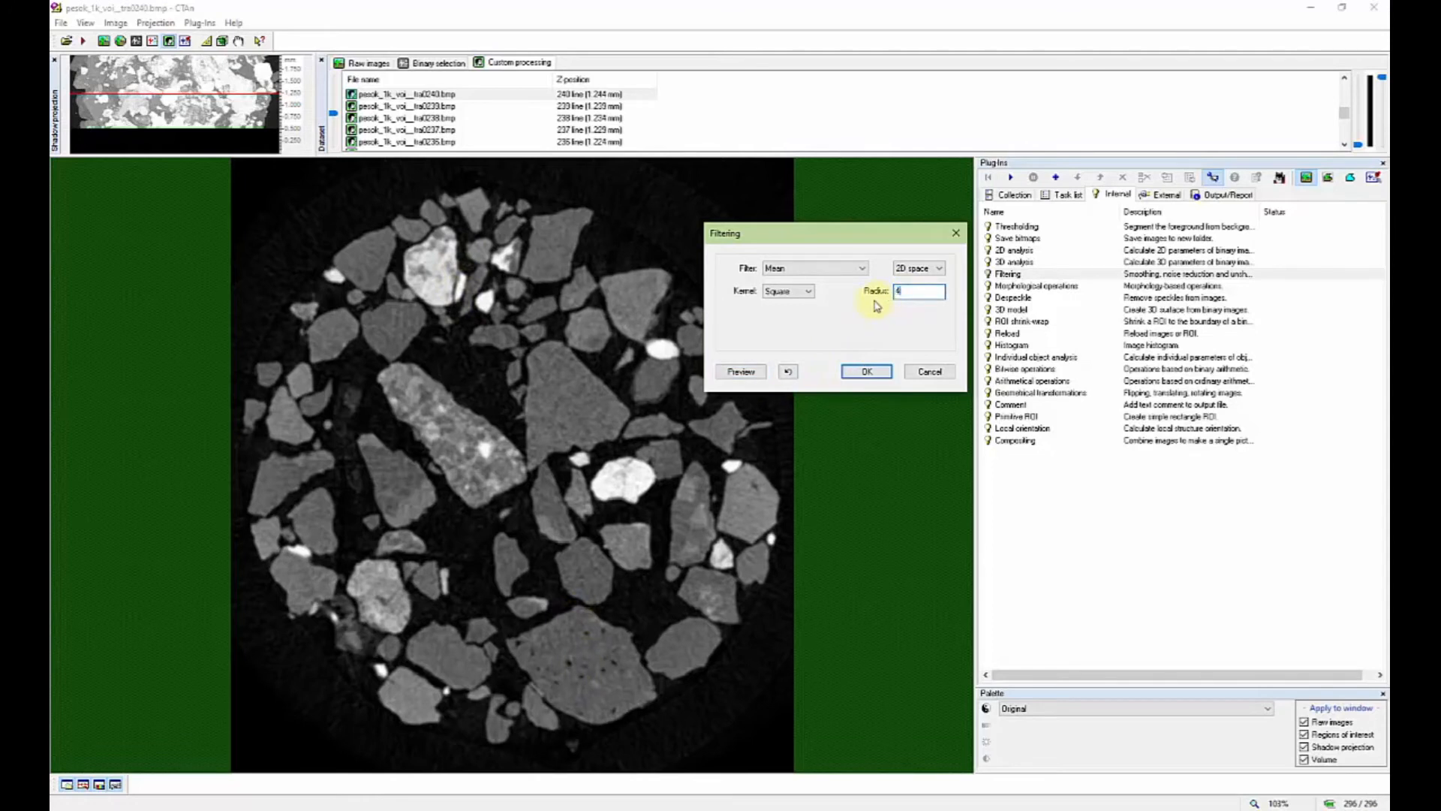
pyautogui.click(740, 372)
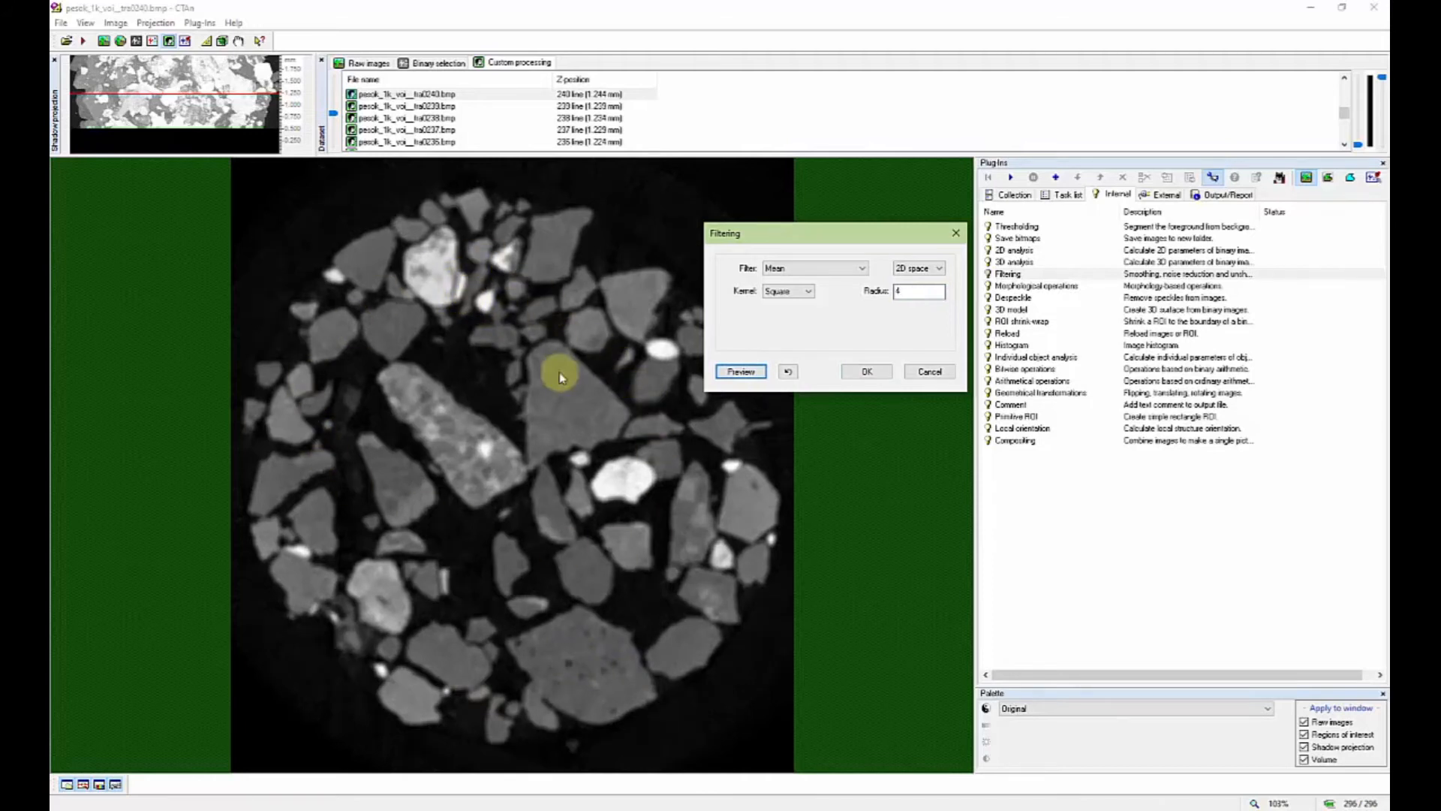
pyautogui.click(789, 371)
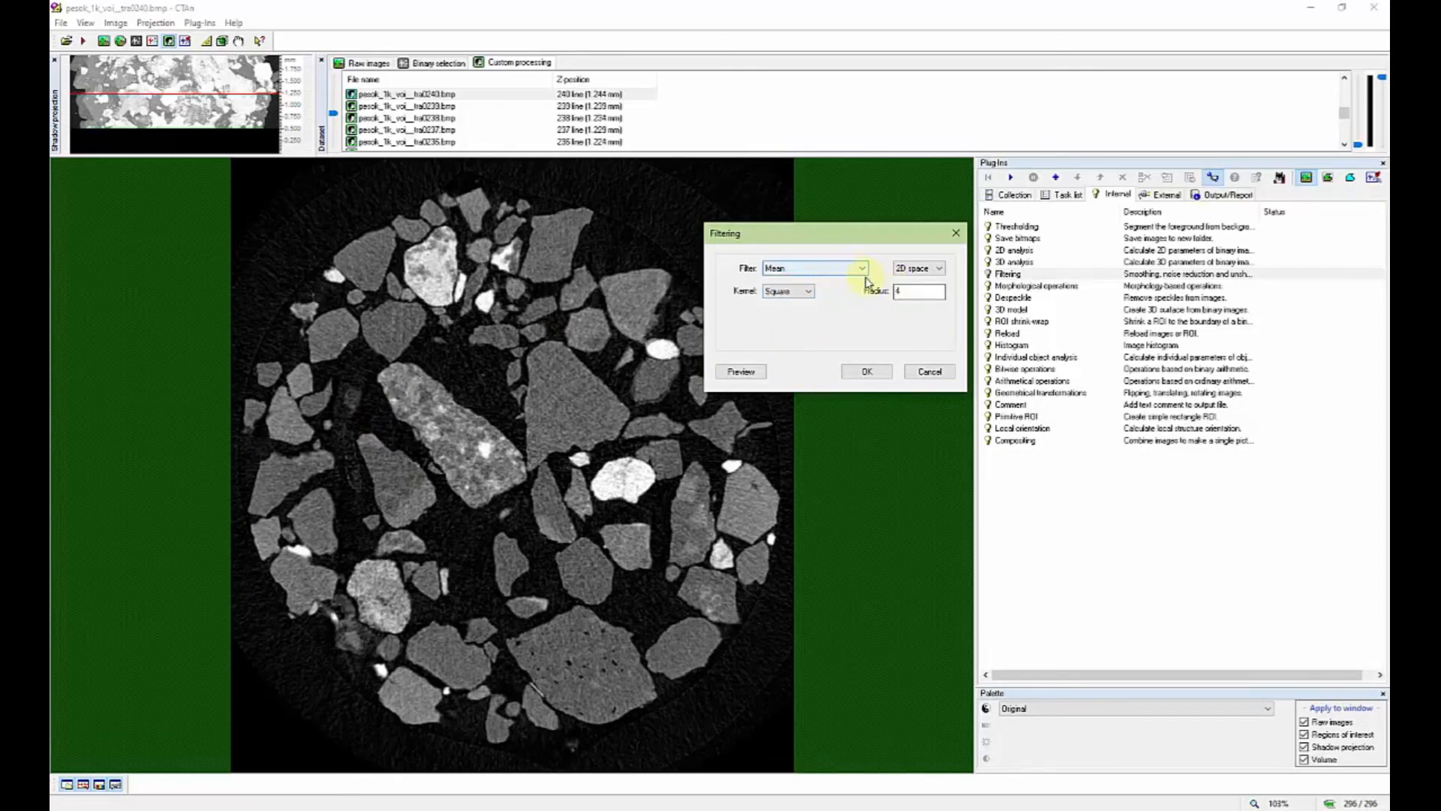
# - Set the Mean filter radius to 1 and compare its preview with the unfiltered slice
pyautogui.moveTo(908, 291); pyautogui.dragTo(886, 300)
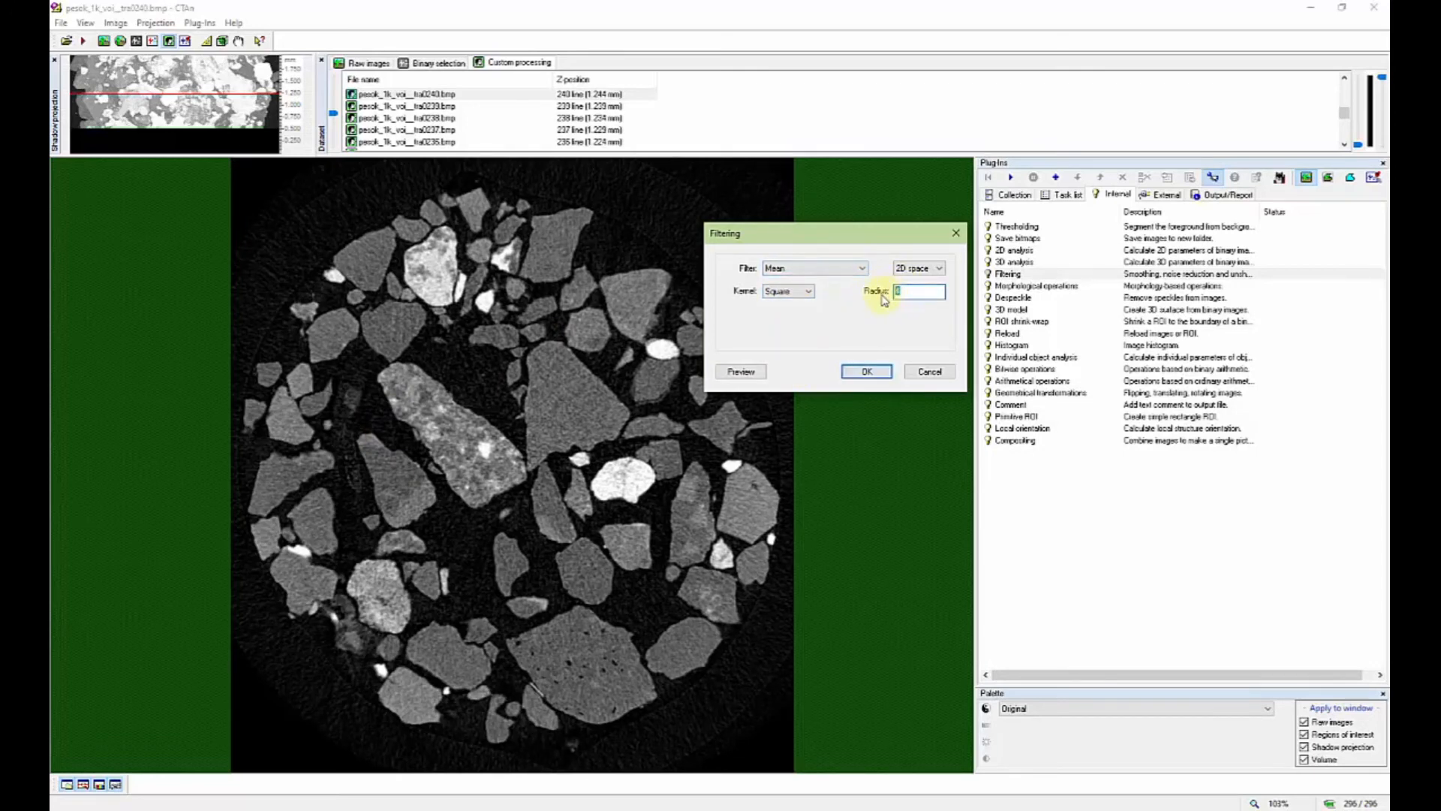
pyautogui.click(744, 375)
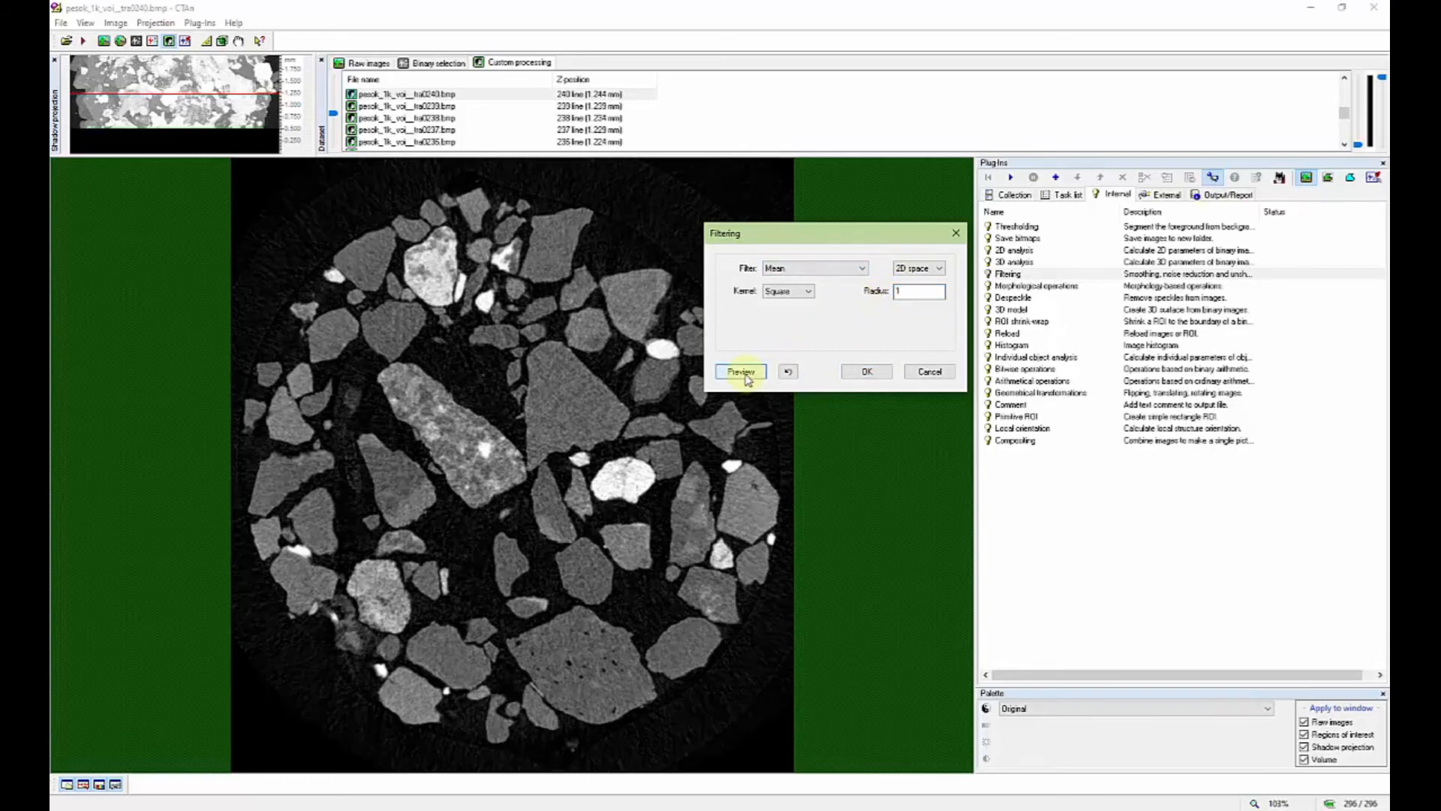
pyautogui.click(787, 371)
pyautogui.click(739, 375)
pyautogui.click(791, 373)
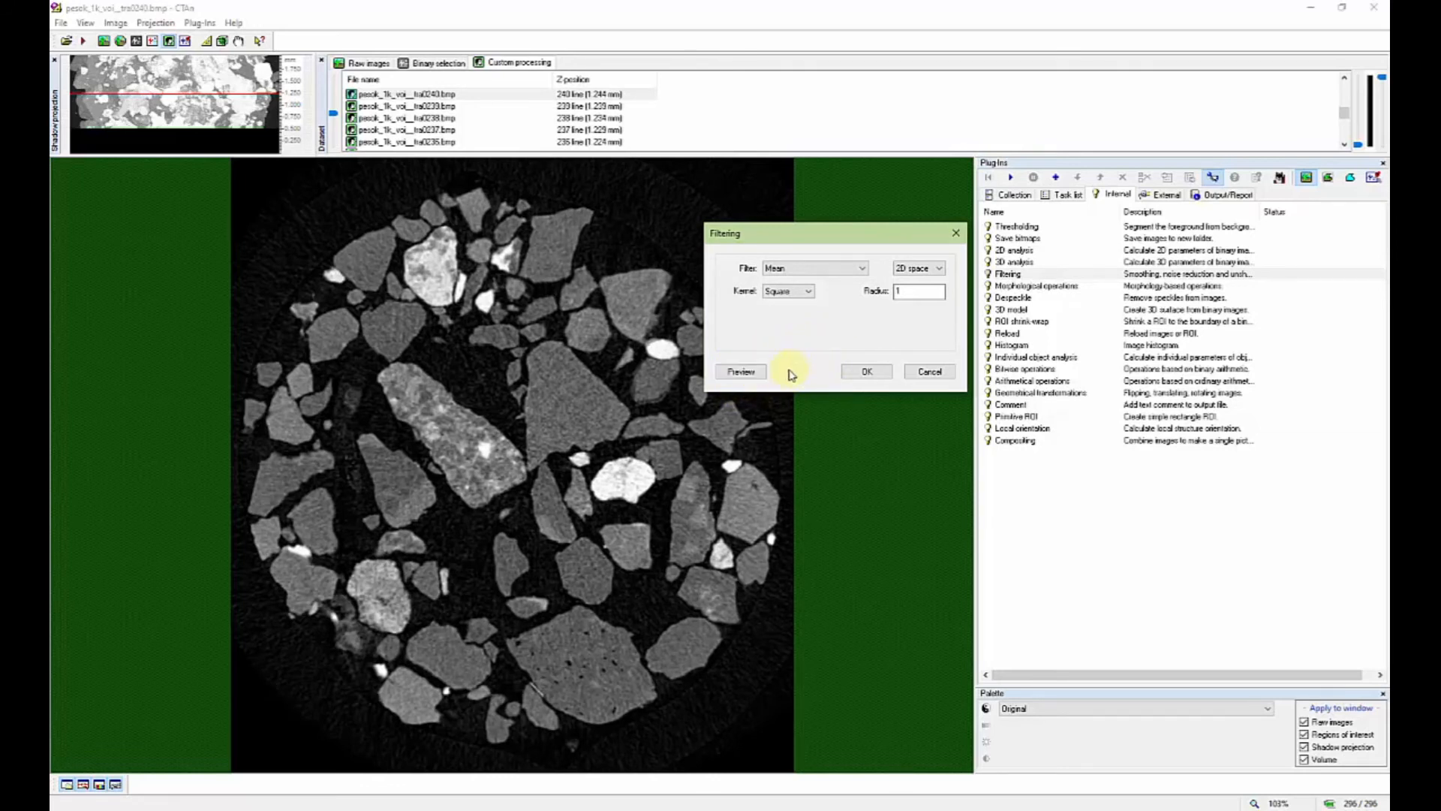
pyautogui.click(753, 378)
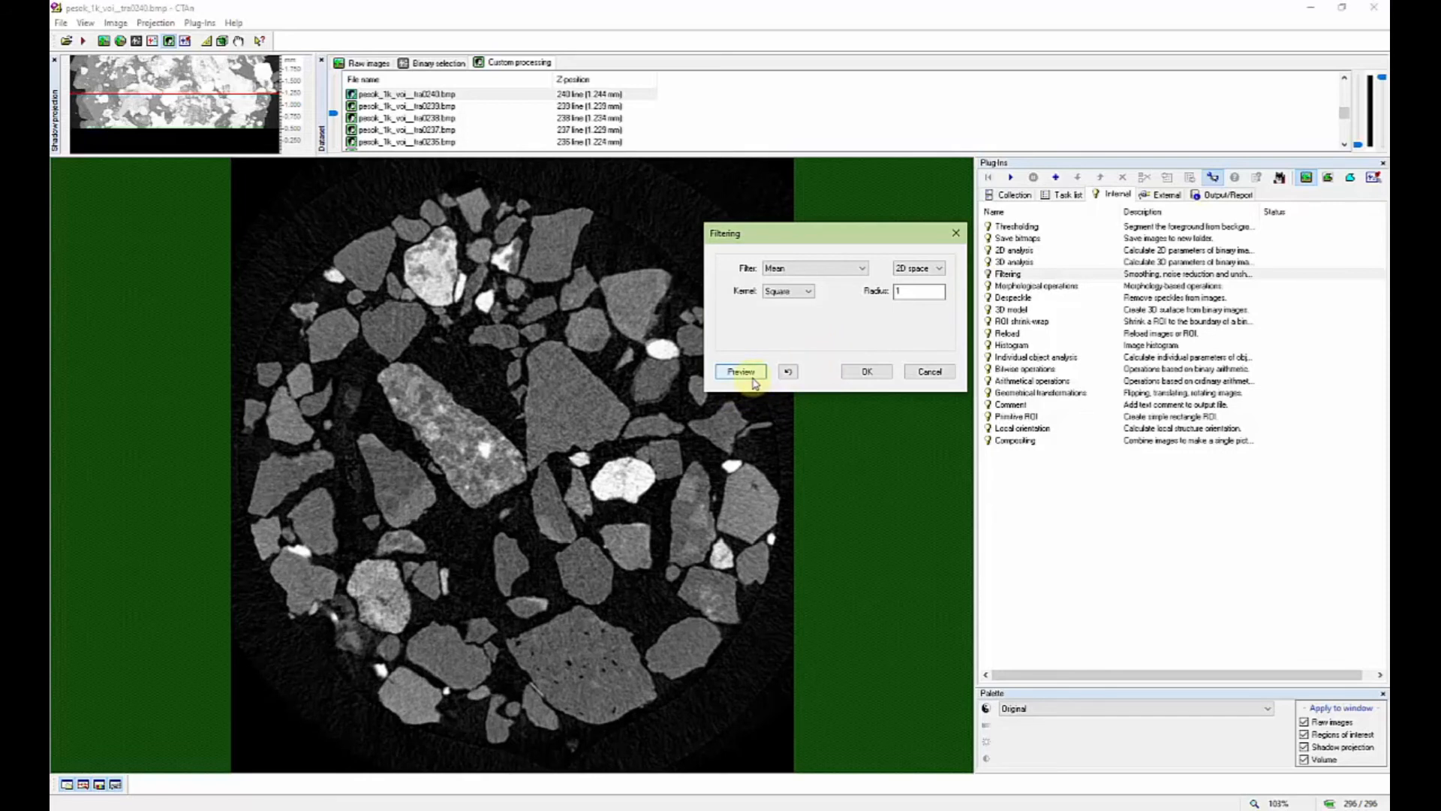